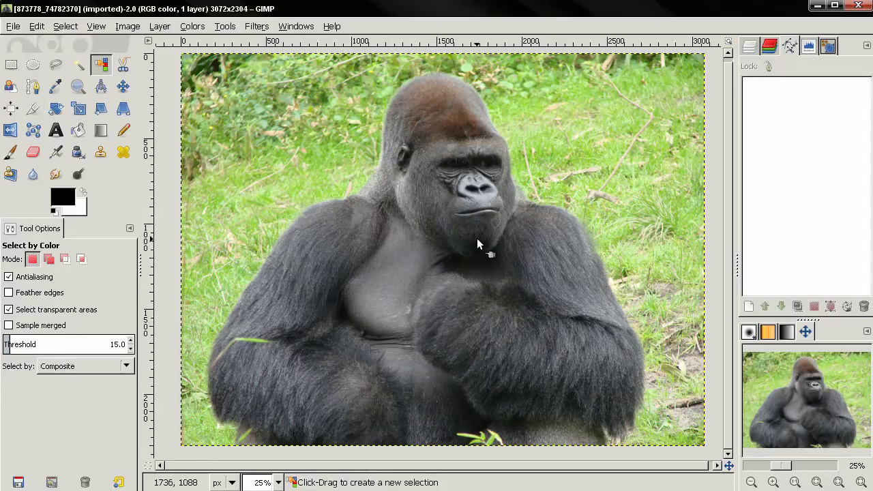
Try the Free Select tool briefly, then settle on the Rectangle Select tool
left_click(33, 65)
left_click(56, 64)
left_click(11, 65)
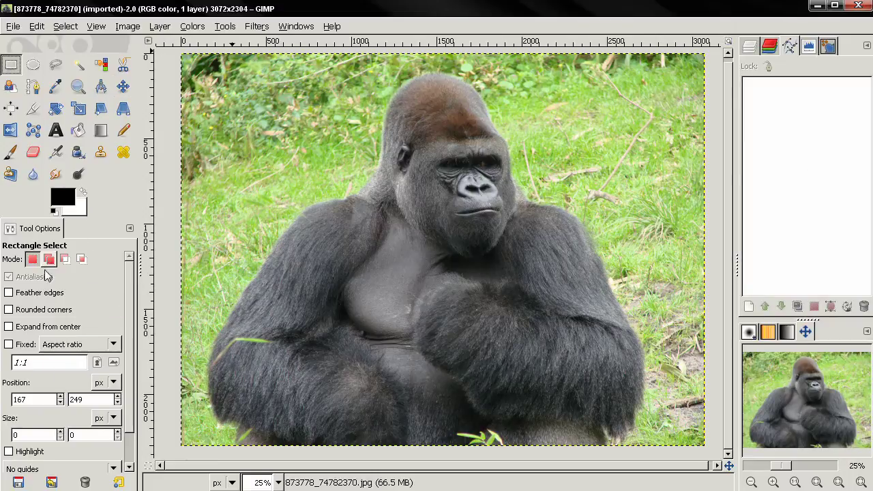
Try the Eraser and Rectangle Select, ending with the Ellipse Select tool active
left_click(34, 152)
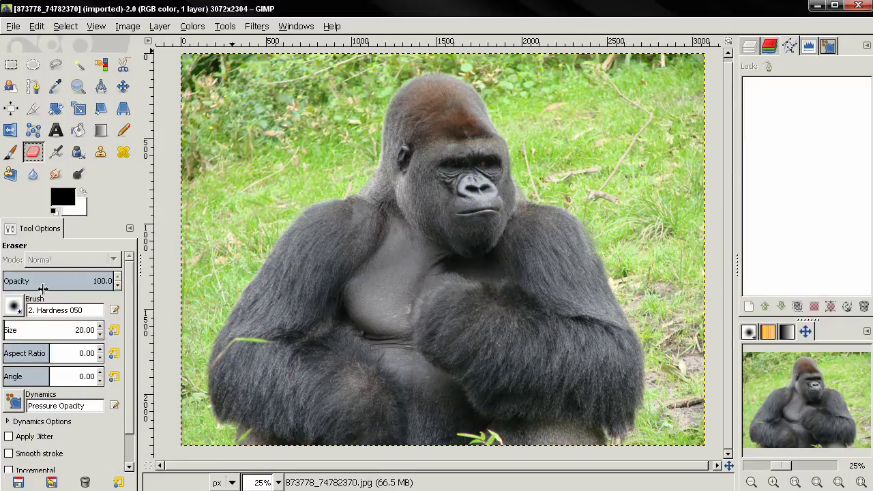
left_click(11, 65)
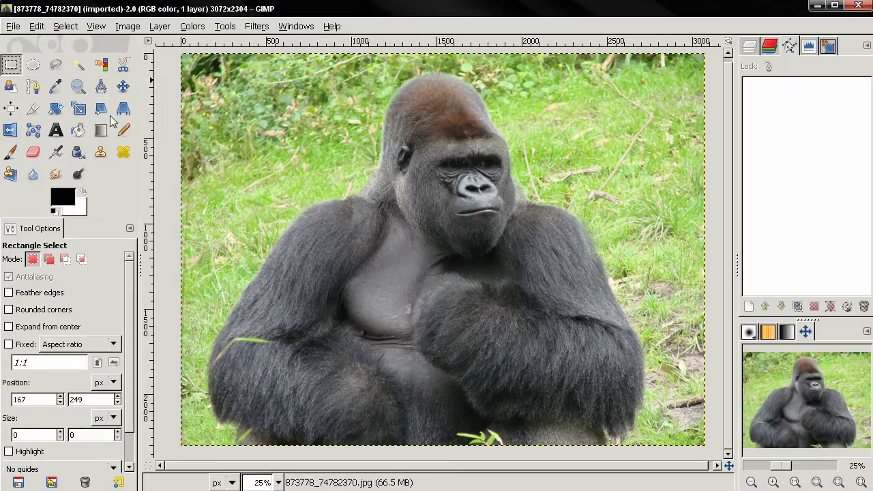
left_click(32, 67)
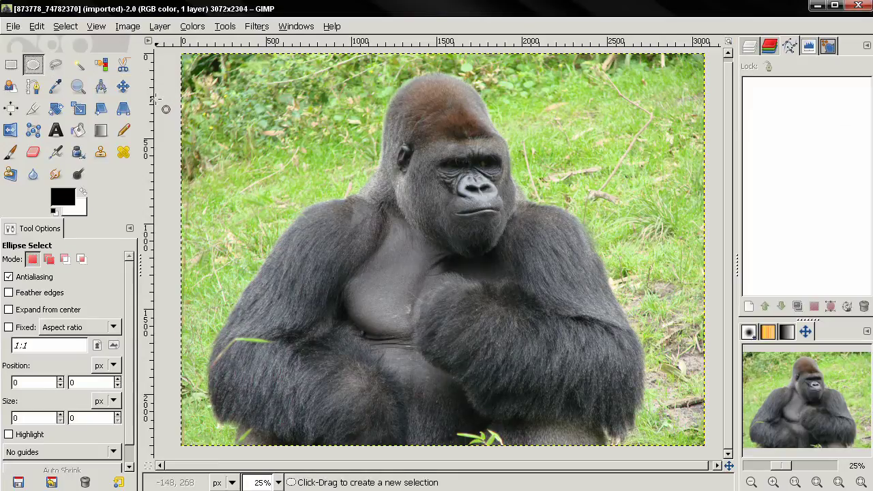
left_click(37, 26)
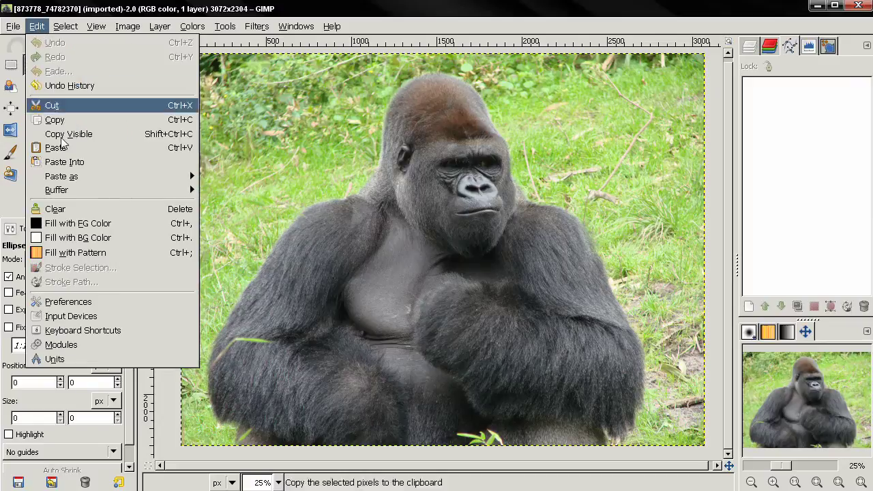
left_click(87, 307)
left_click(204, 130)
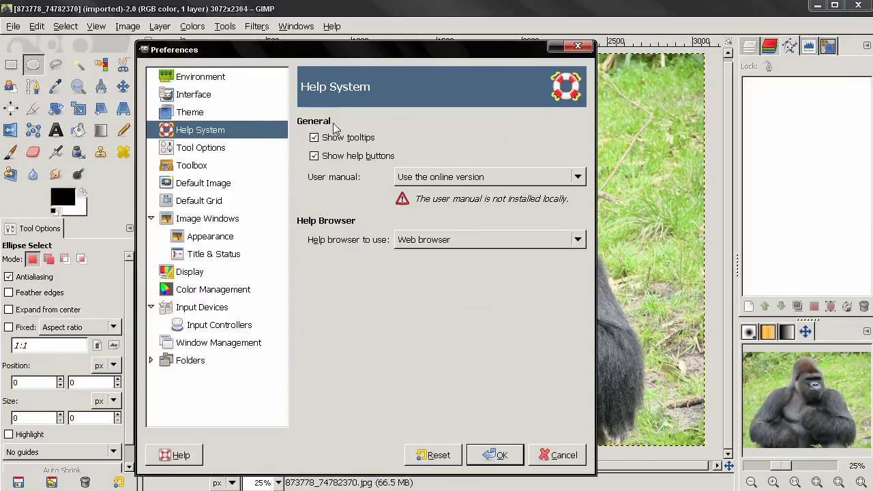
left_click(498, 460)
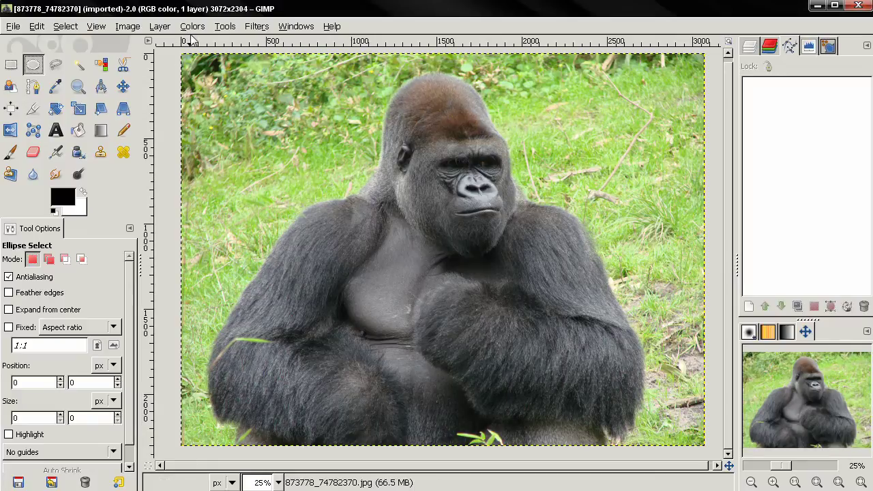
left_click(225, 27)
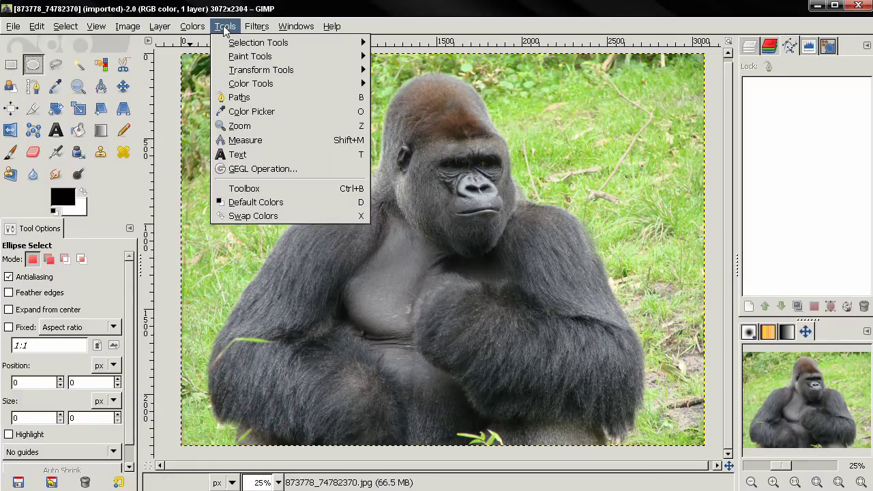
mouse_move(232, 43)
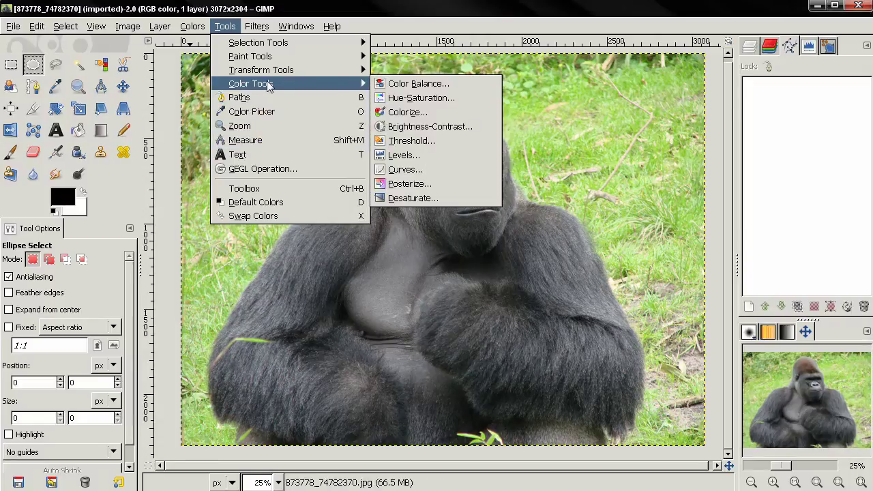
mouse_move(271, 57)
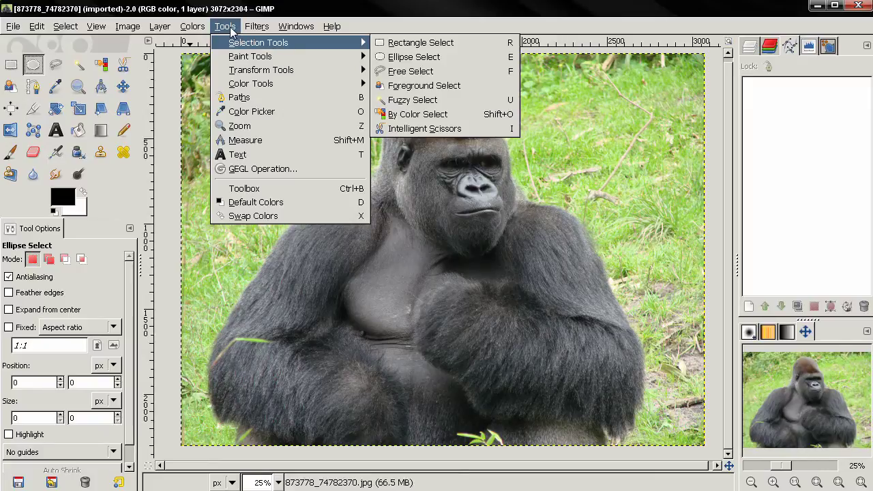
mouse_move(256, 26)
mouse_move(225, 26)
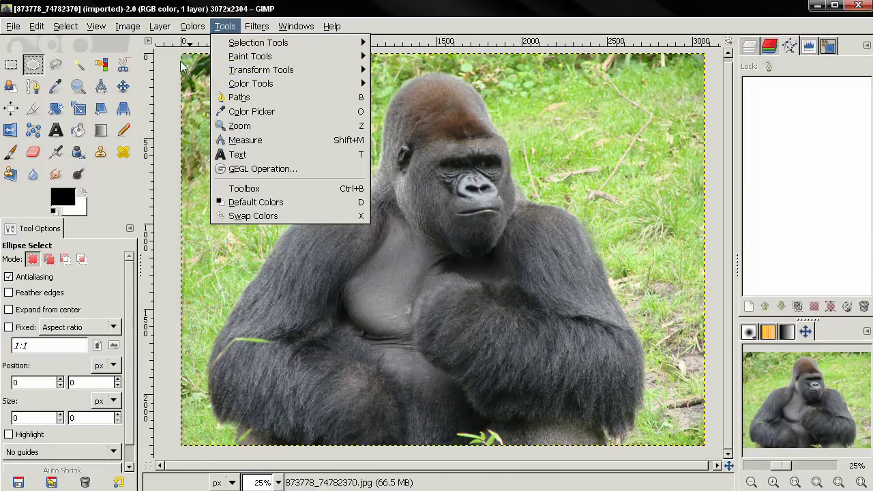
mouse_move(257, 81)
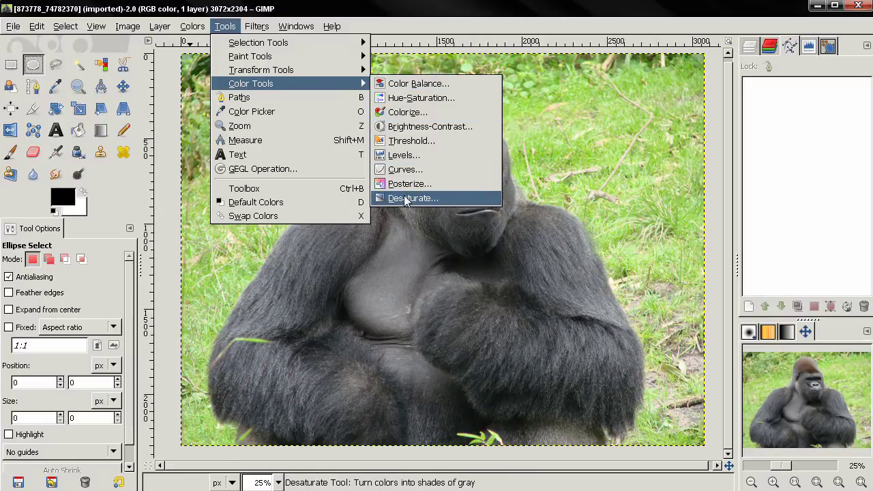
mouse_move(192, 26)
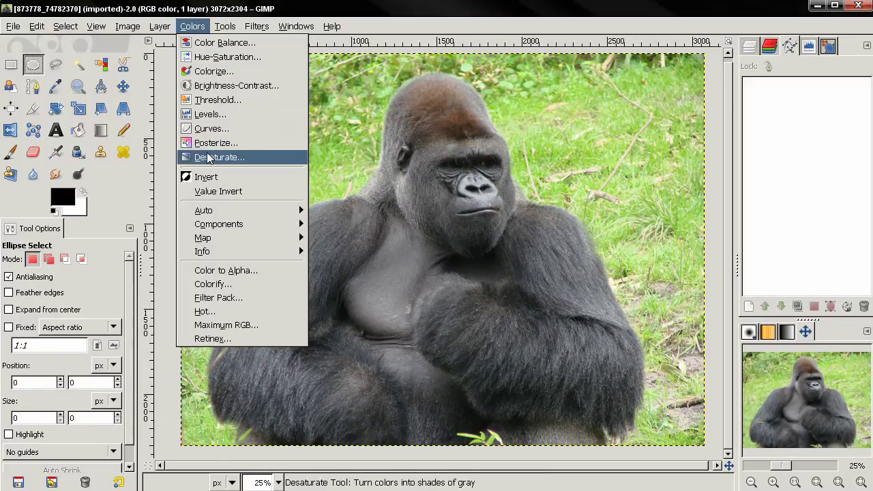
Close the Colors menu, browse the Edit menu, then pick the Rectangle Select tool
left_click(193, 10)
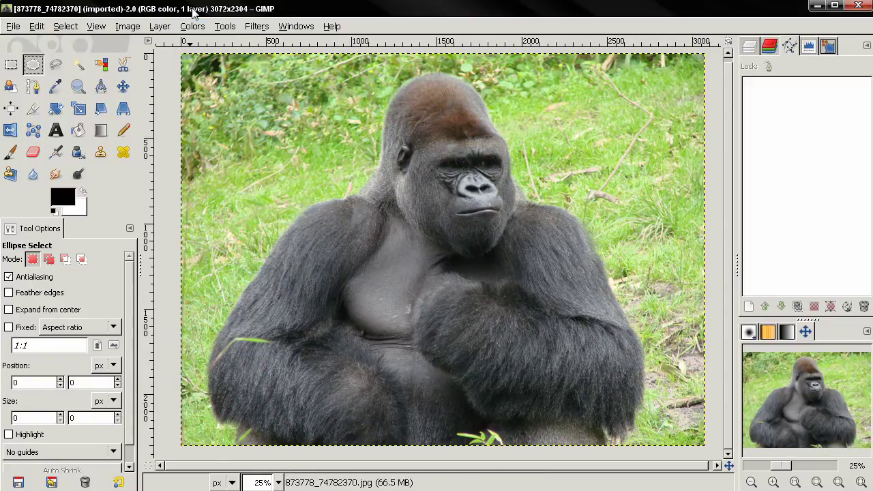
left_click(42, 27)
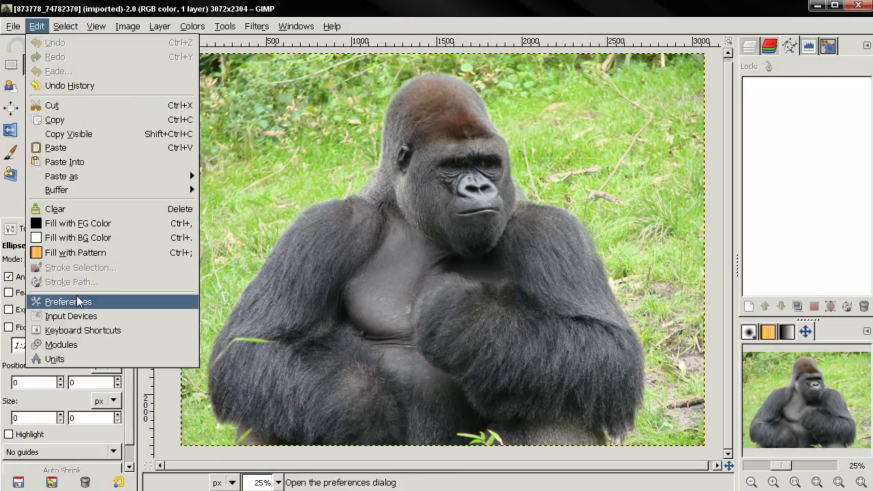
mouse_move(192, 26)
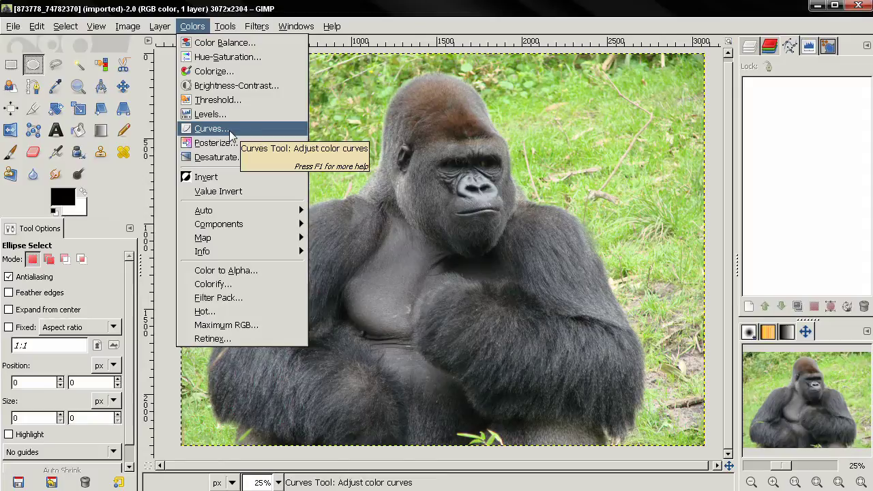
left_click(11, 66)
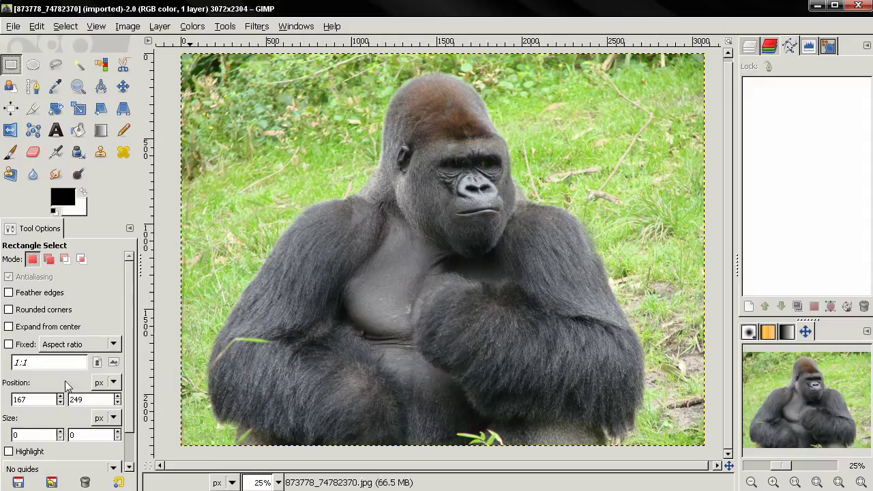
Open Colors > Hue-Saturation, nudge the dialog right, and close it without applying changes
left_click(193, 27)
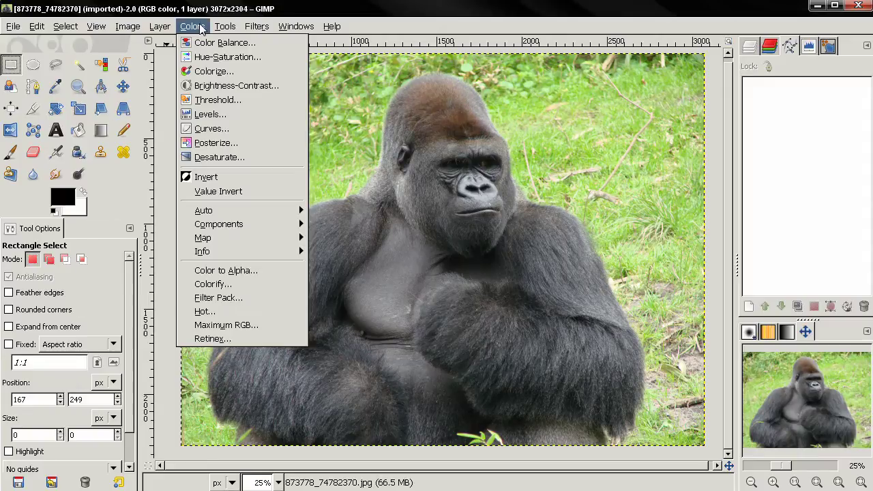
left_click(208, 58)
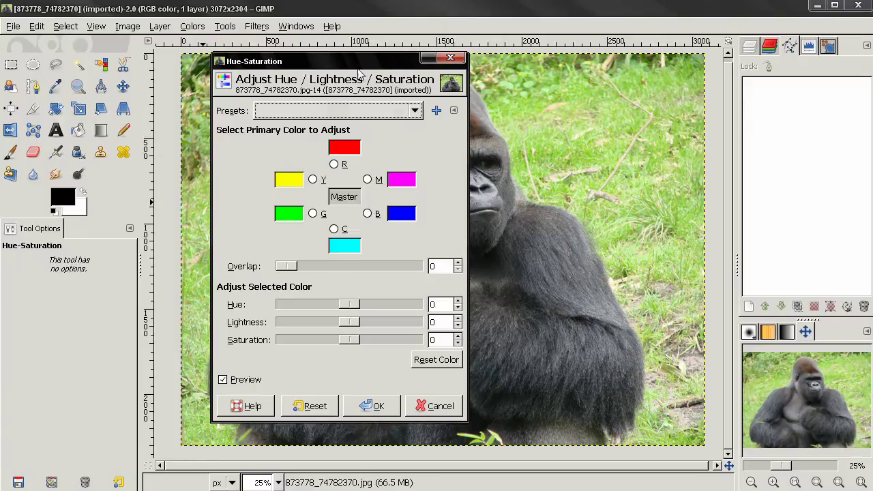
left_click_drag(317, 61, 347, 61)
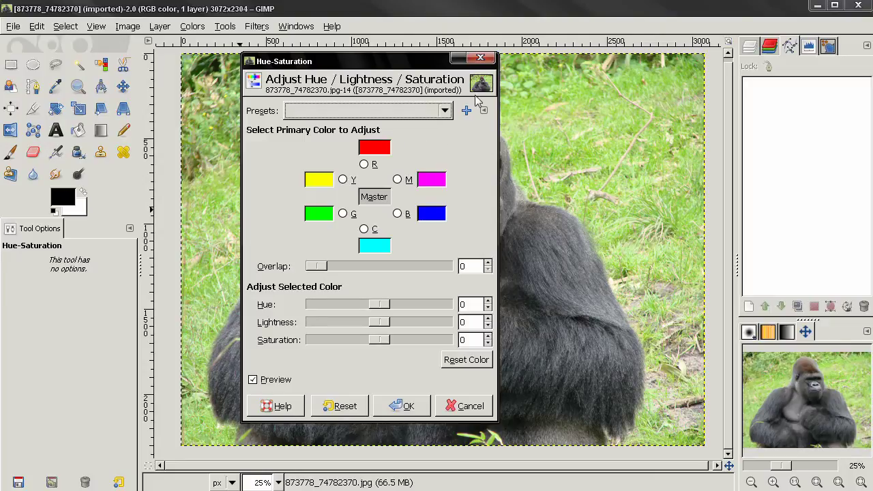
left_click(477, 59)
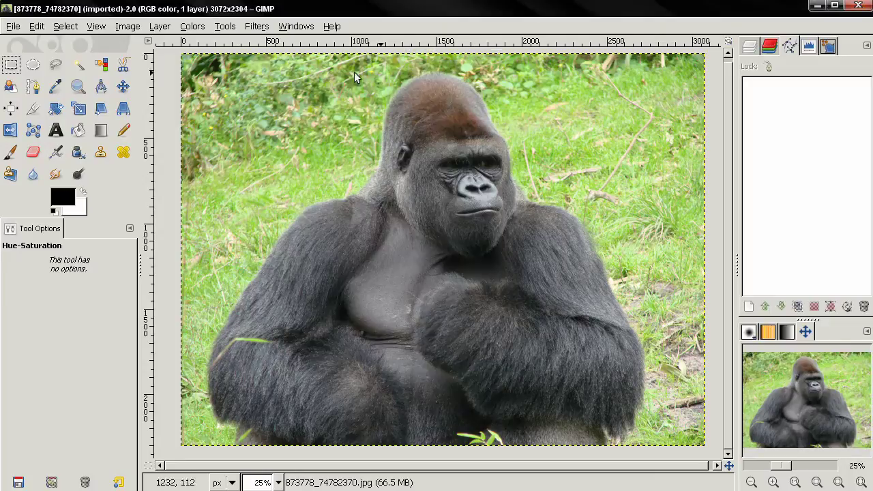
left_click(194, 27)
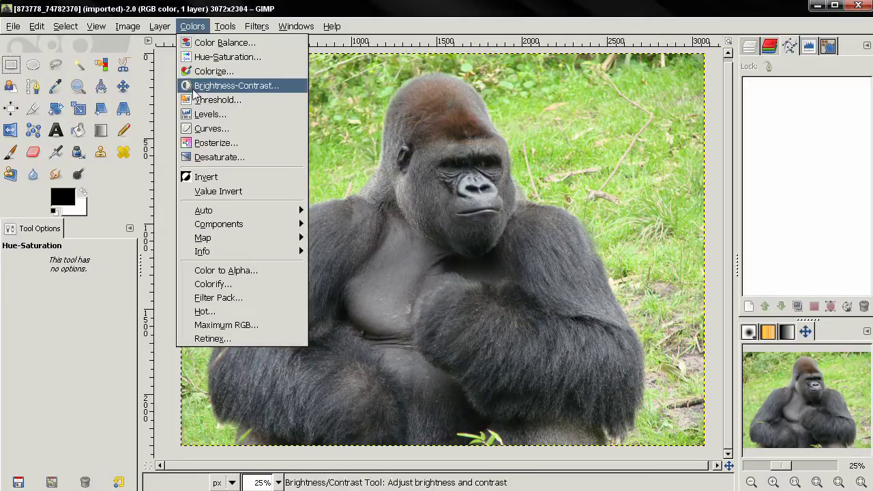
left_click(196, 128)
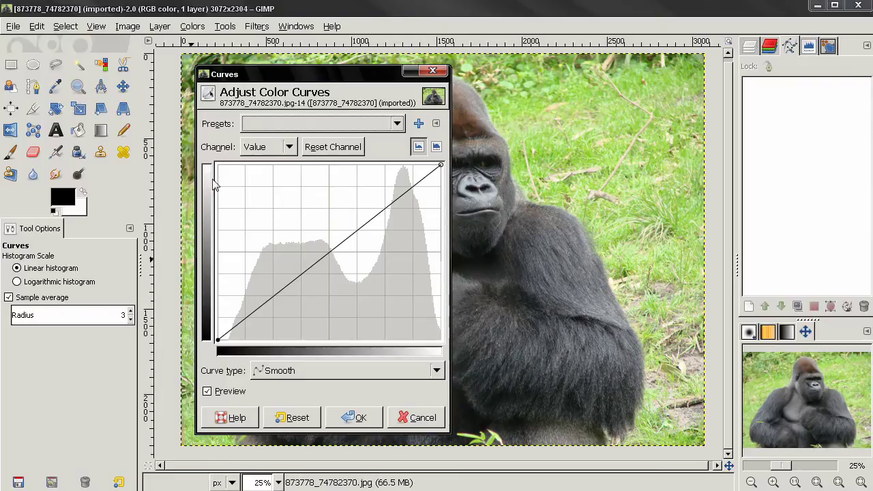
left_click_drag(330, 78, 372, 69)
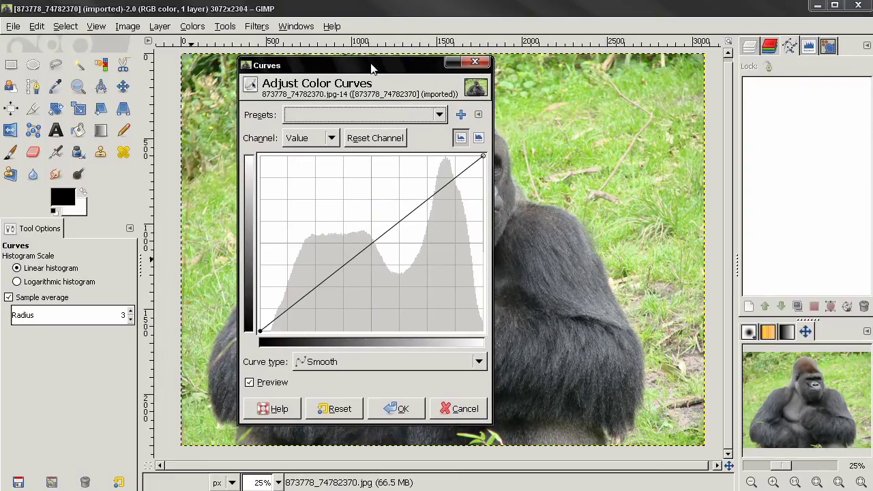
left_click(483, 62)
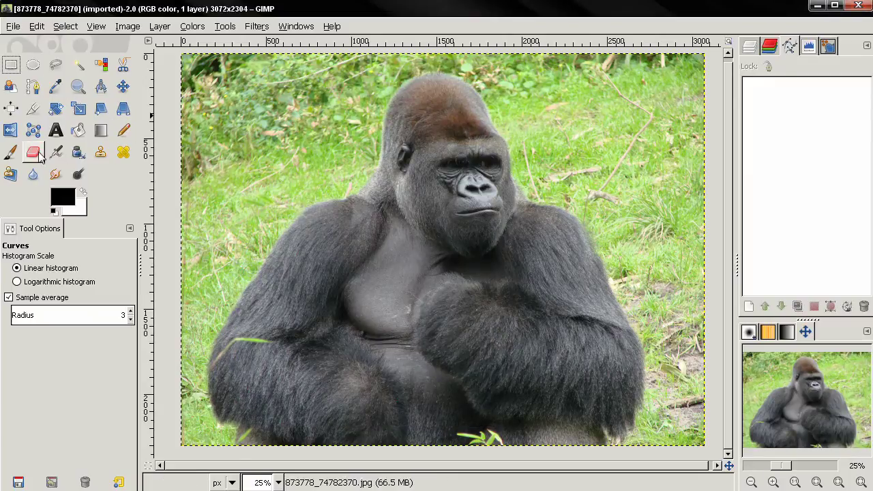
Browse the Tools > Paint Tools and Selection Tools submenus, ending on the Edit menu
left_click(224, 25)
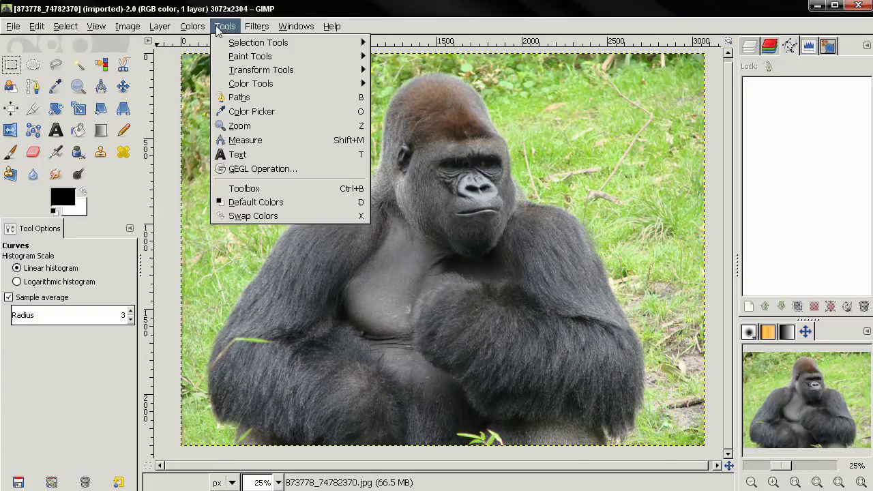
mouse_move(249, 59)
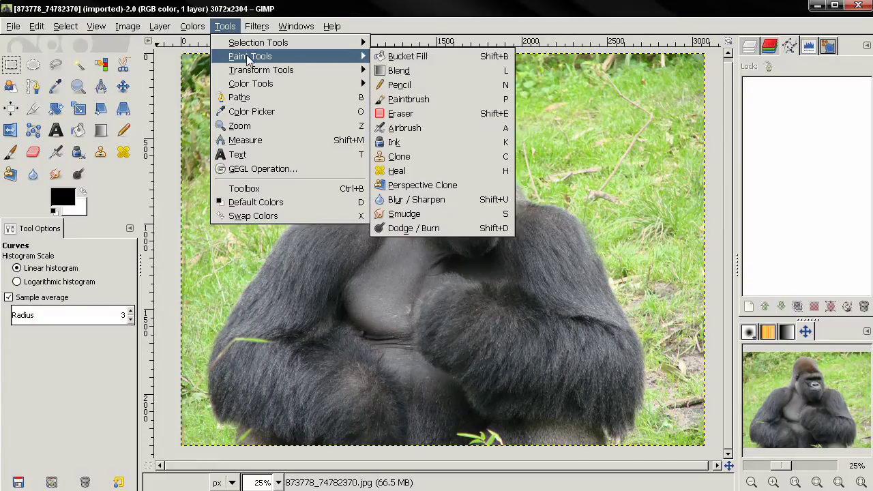
left_click(135, 82)
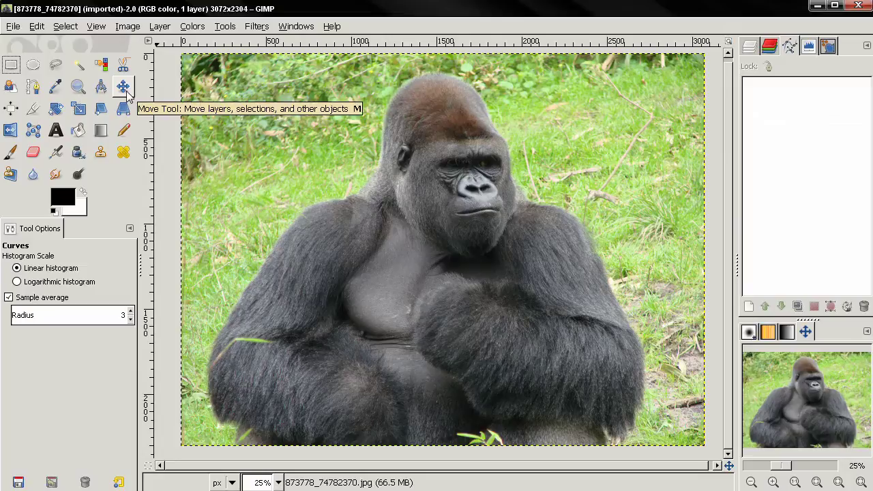
left_click(224, 26)
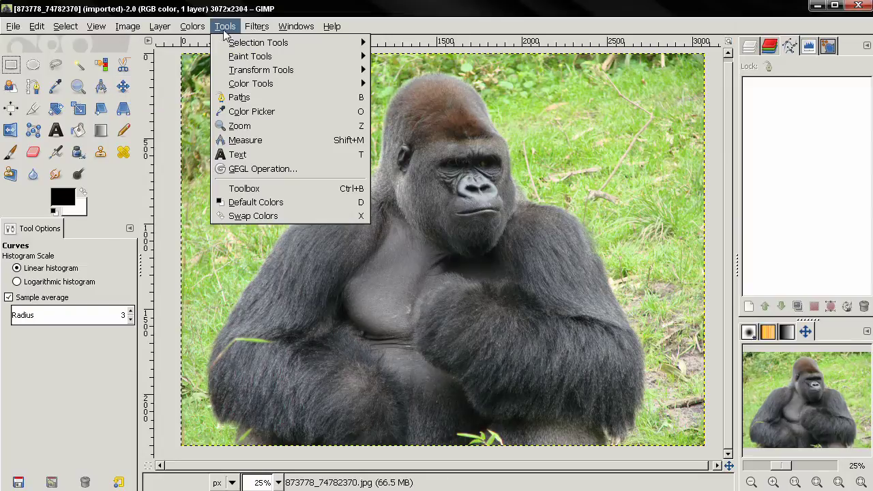
mouse_move(229, 44)
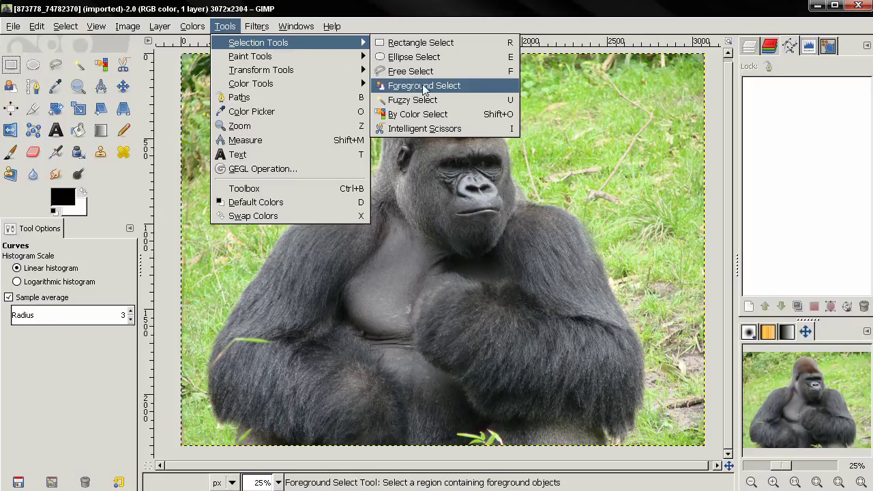
mouse_move(36, 26)
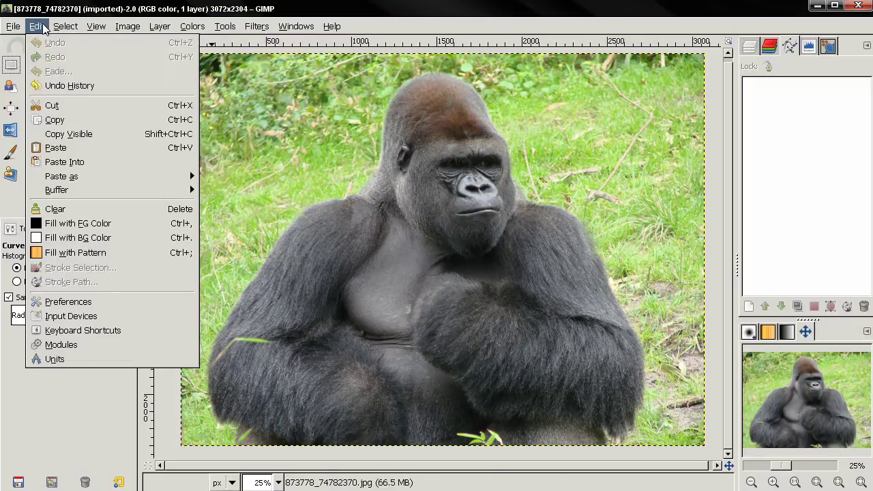
Browse the Tools group in Edit > Keyboard Shortcuts, then close the shortcut editor
left_click(79, 330)
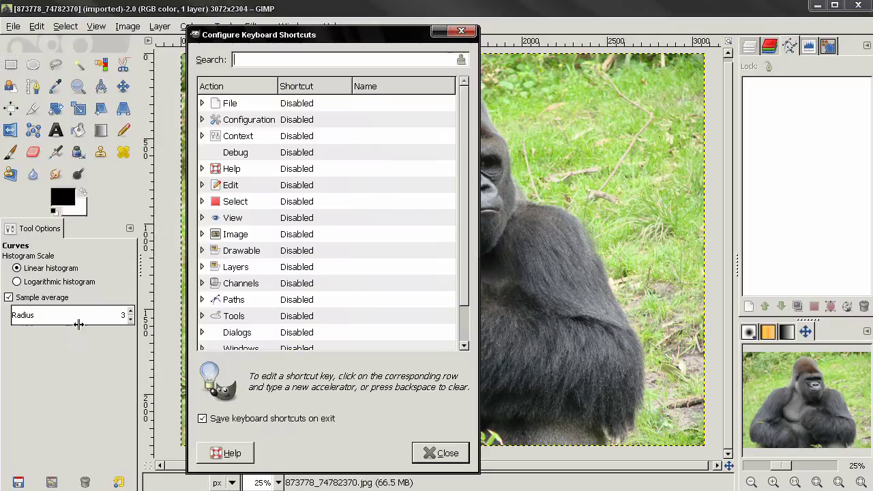
left_click(202, 316)
scroll(264, 254, "down", 4)
scroll(264, 251, "down", 10)
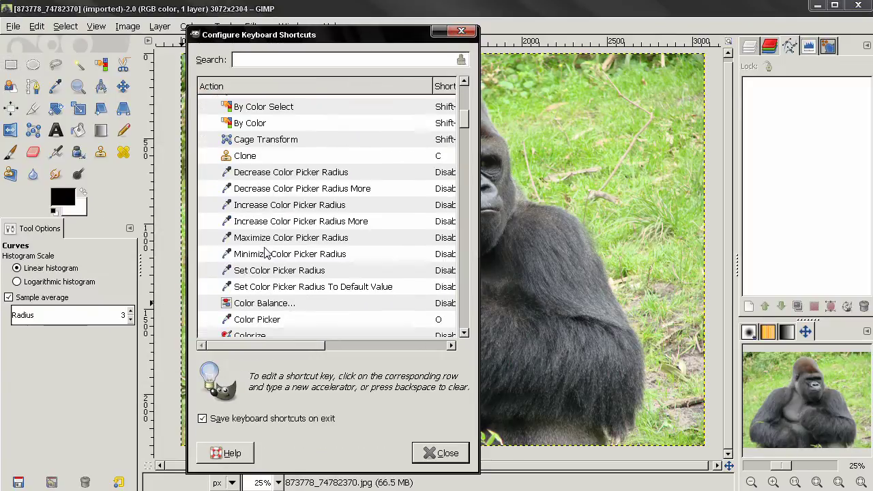
scroll(292, 264, "down", 4)
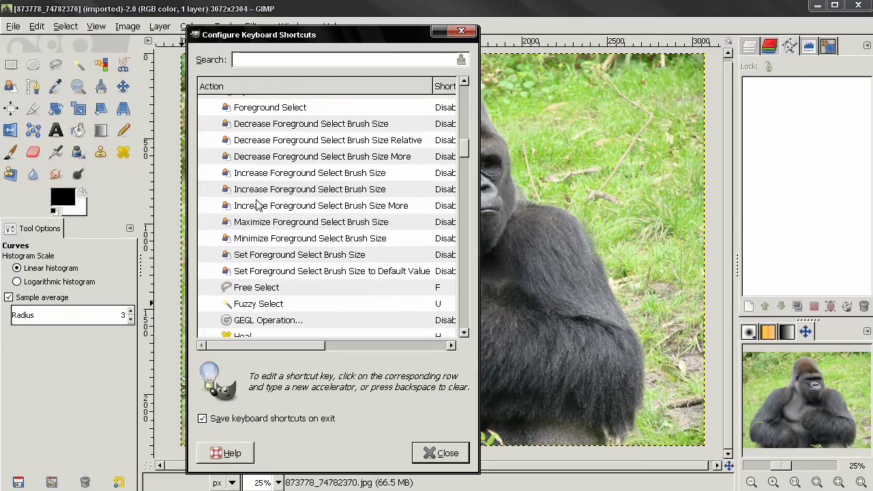
left_click(462, 32)
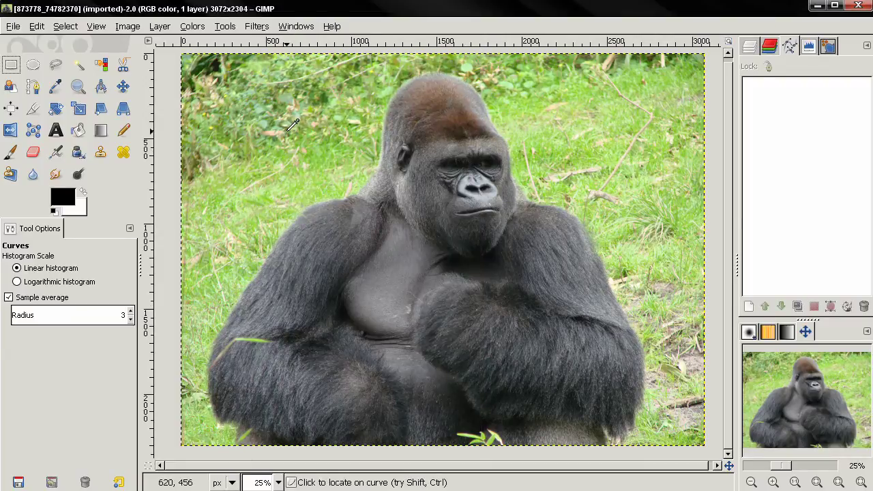
Try Rectangle, Ellipse and Free Select in turn, then scroll the tool group toward Foreground Select
left_click(10, 68)
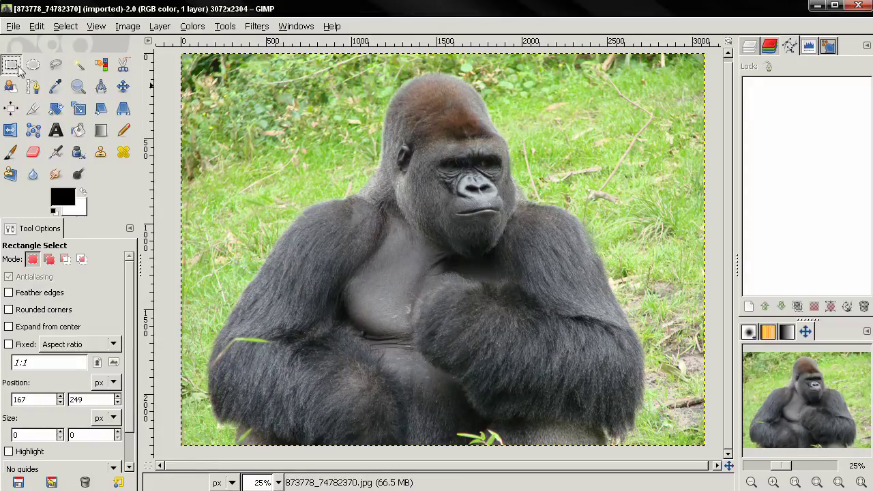
left_click(33, 65)
left_click(56, 65)
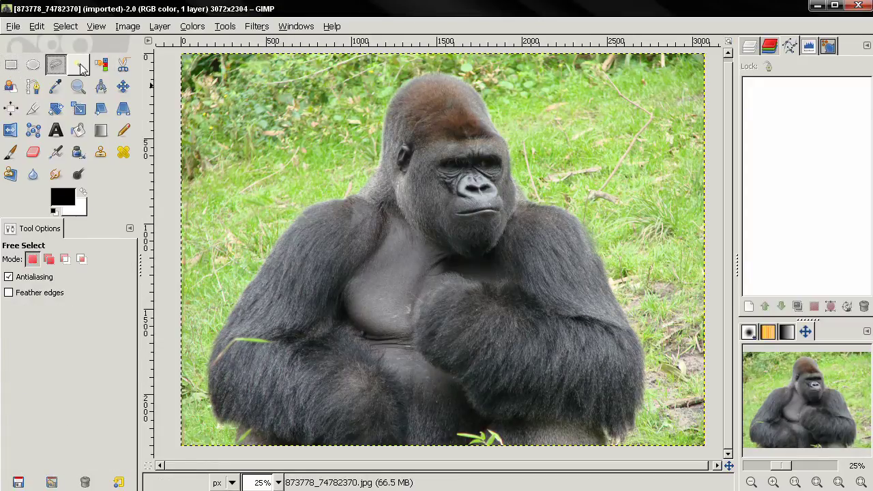
scroll(80, 68, "down", 4)
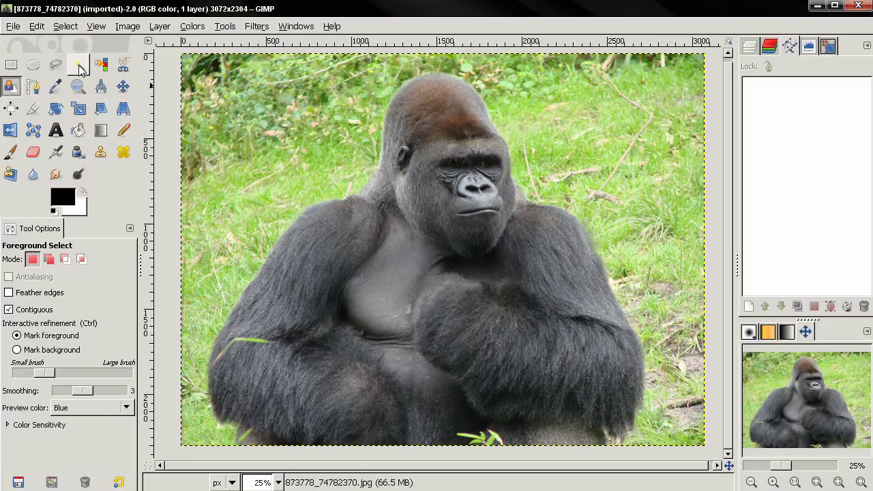